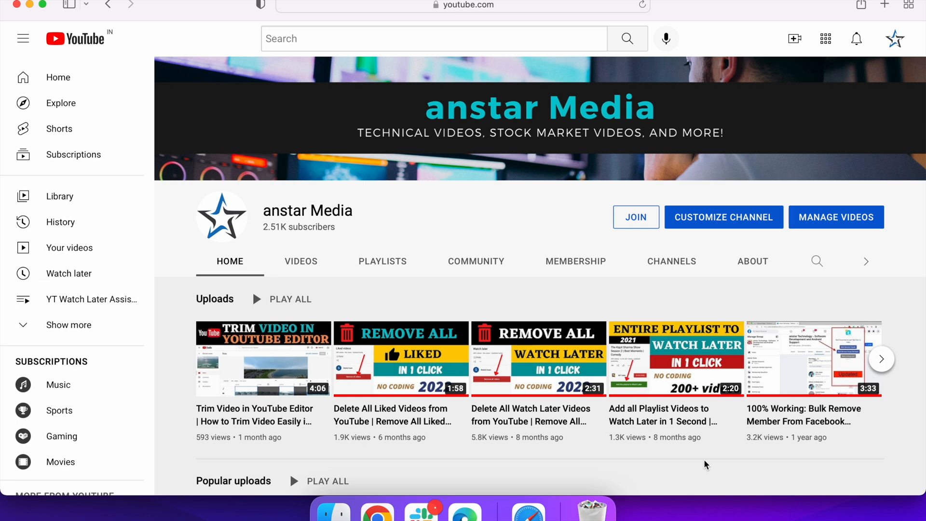
Step: Open YouTube Studio from the channel page and go to the channel's content list
left_click(895, 38)
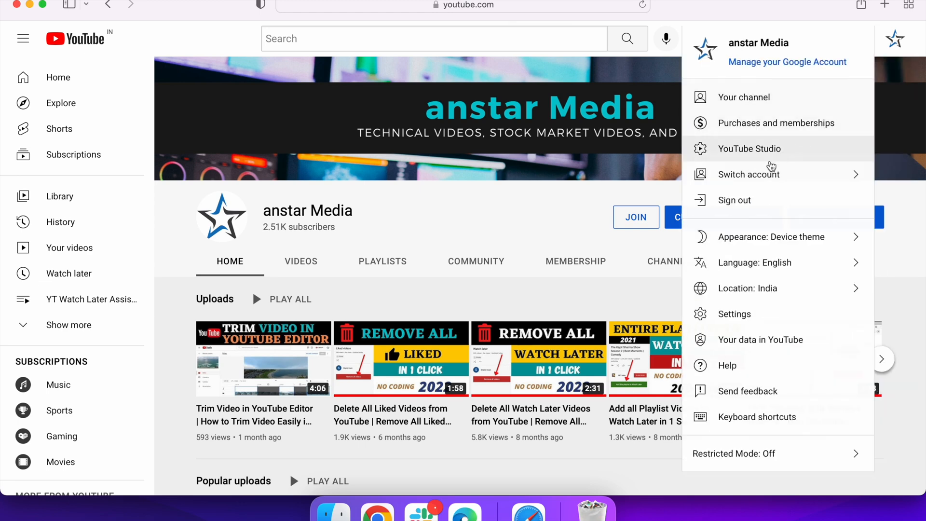
left_click(772, 160)
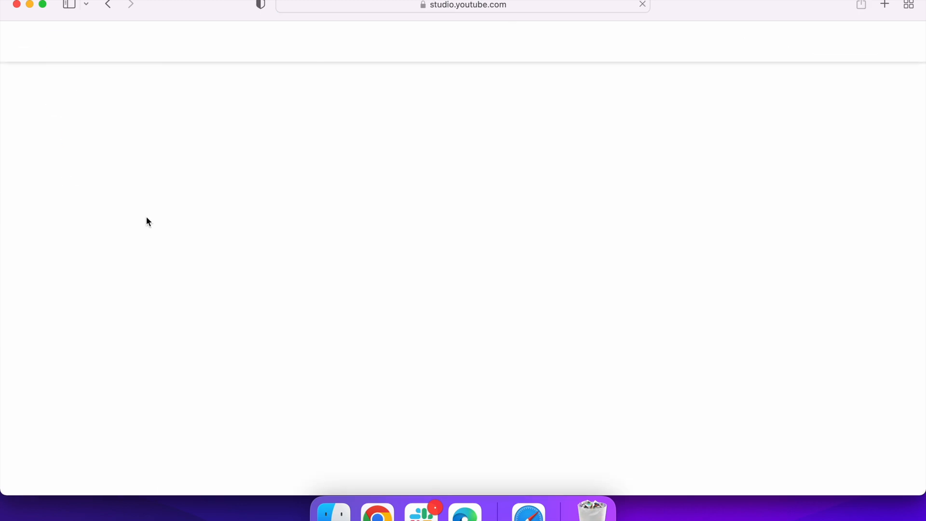
left_click(80, 243)
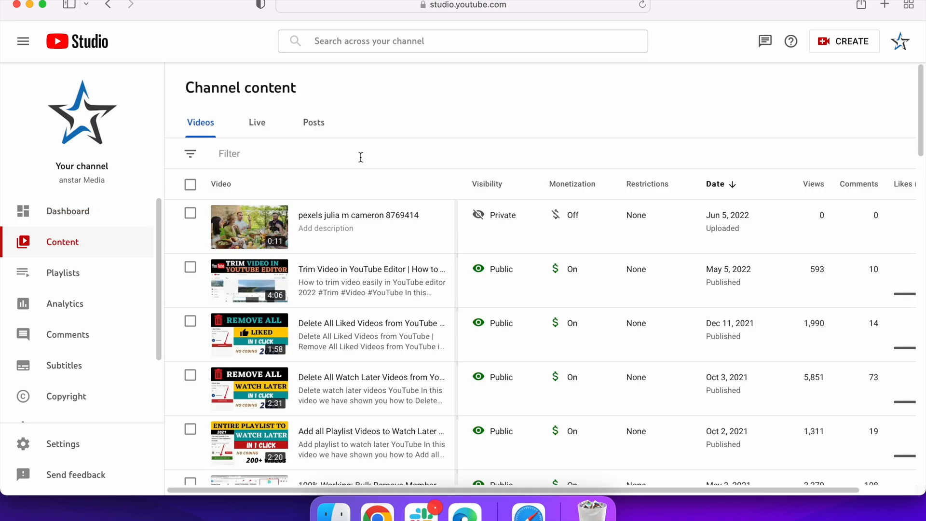
Step: Open the details of the private video uploaded Jun 5, 2022 and go to its video editor
mouse_move(308, 222)
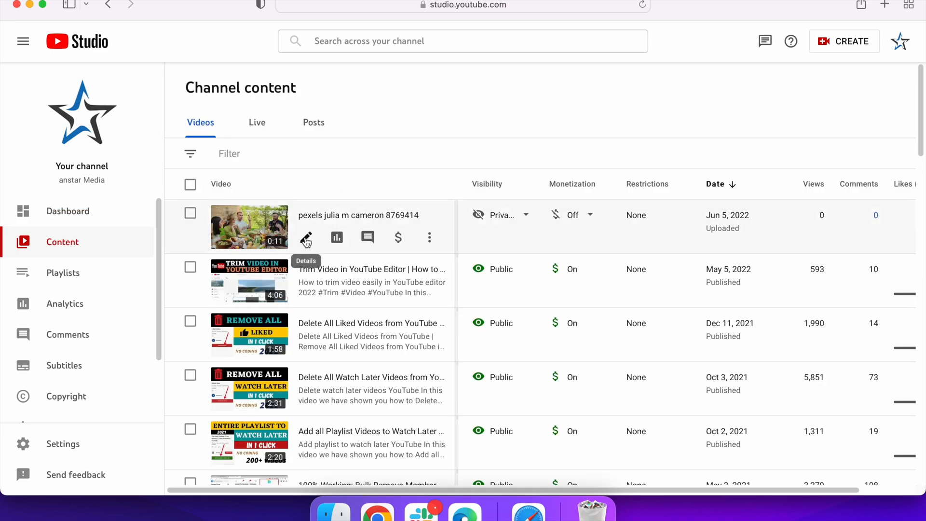
left_click(305, 239)
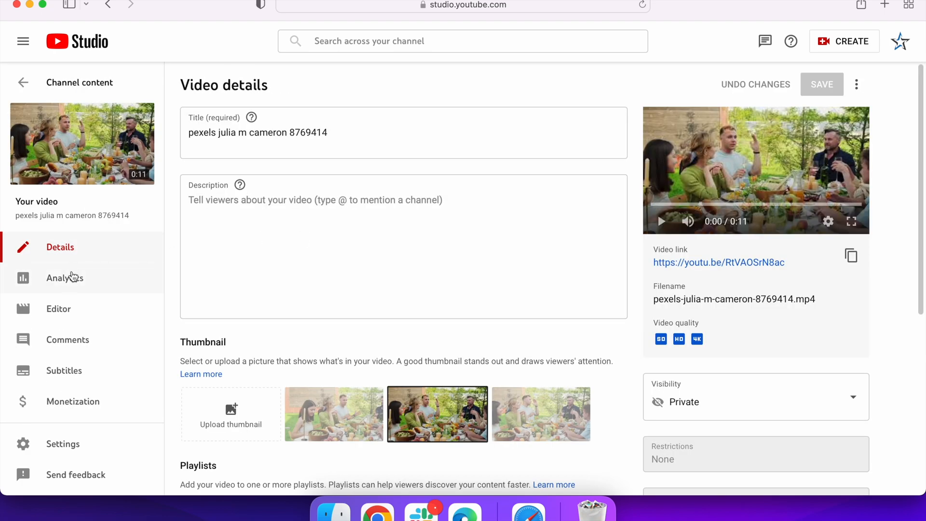
left_click(73, 314)
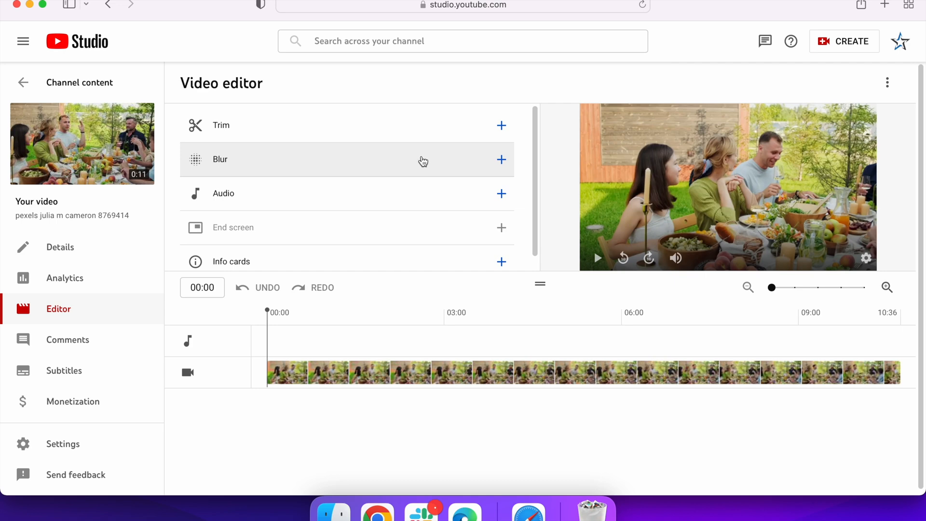
Step: Add a face blur to all detected faces except the blonde woman's
left_click(445, 168)
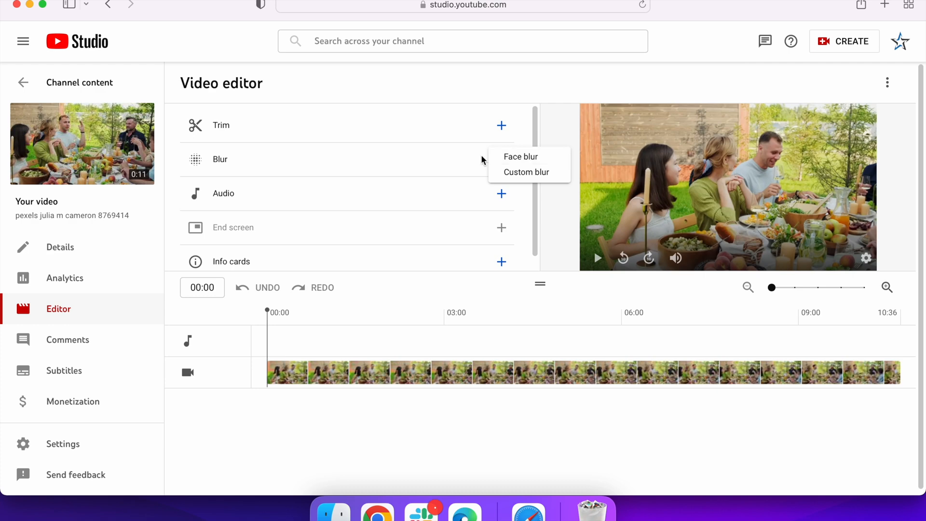
left_click(527, 161)
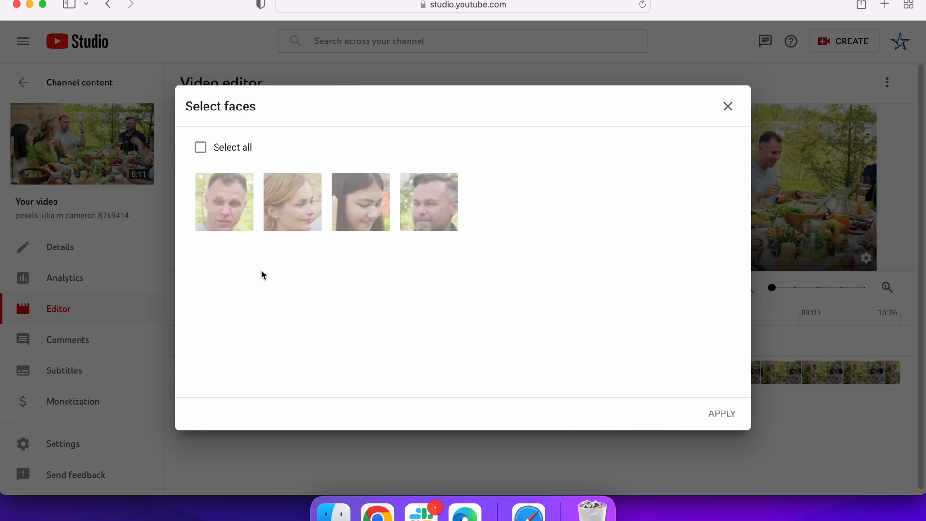
left_click(242, 203)
left_click(350, 203)
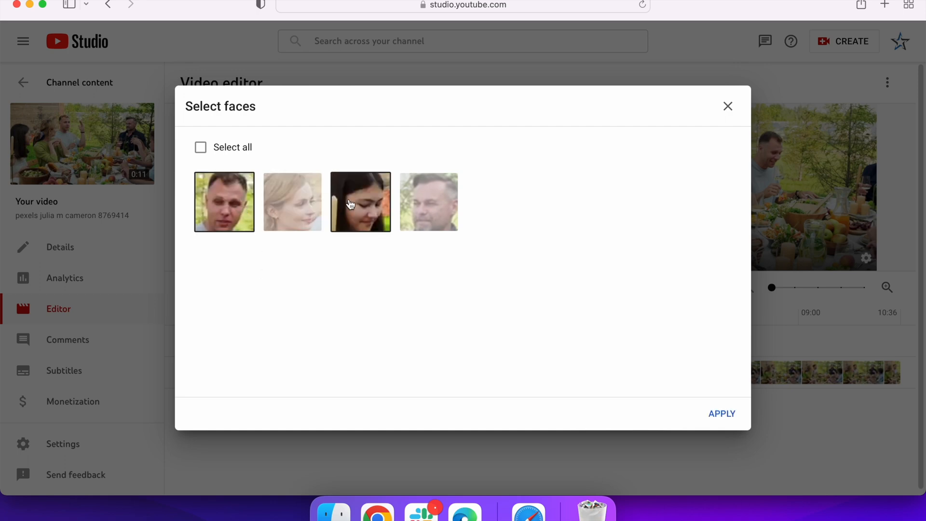
left_click(201, 148)
left_click(280, 200)
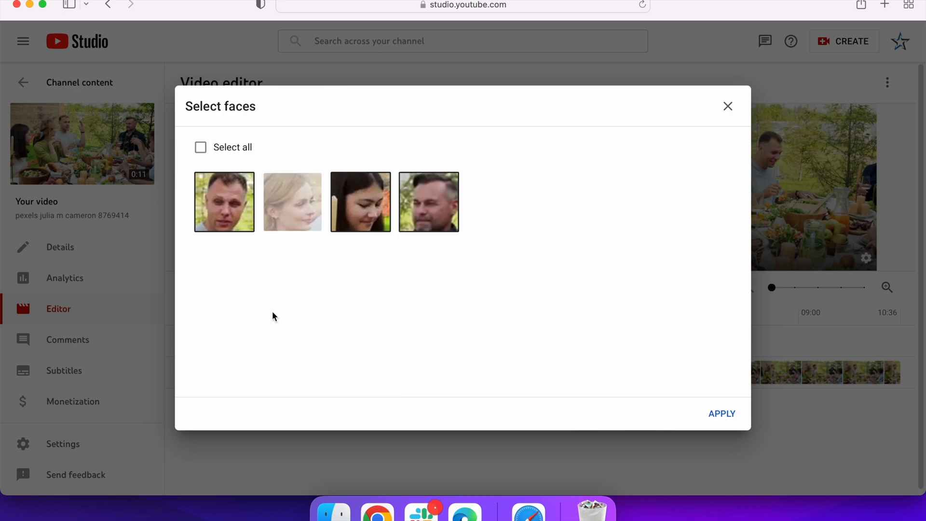
left_click(718, 413)
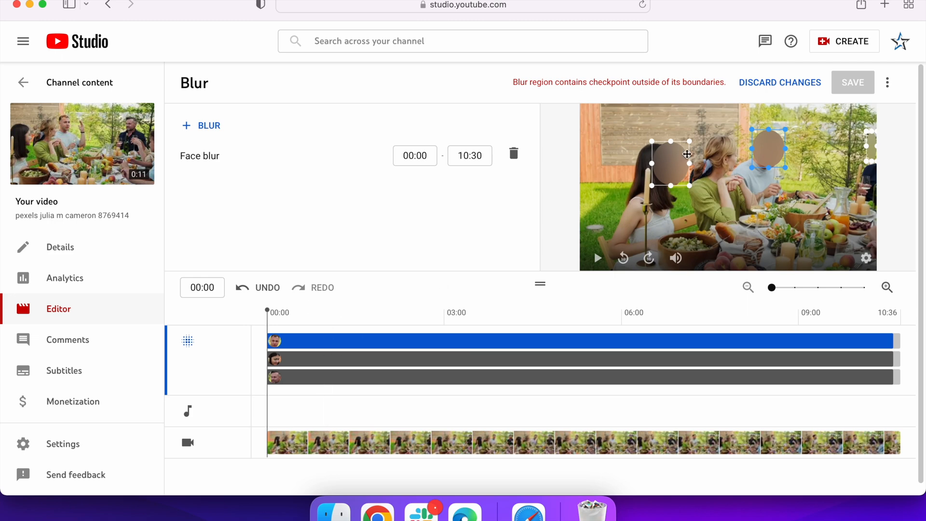
Step: Select the individual face blurs in turn and enlarge the region over the central man's face at 00:00
left_click(665, 160)
left_click(761, 153)
left_click(376, 363)
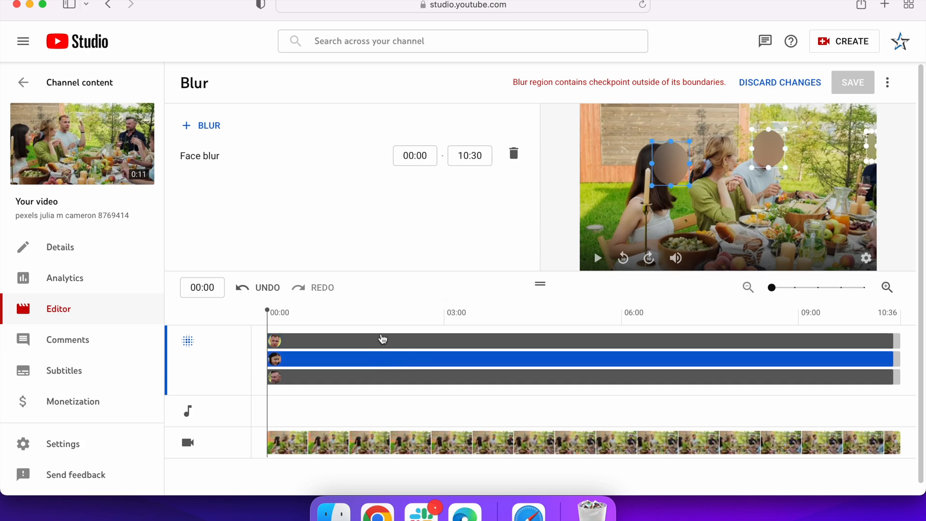
left_click(382, 339)
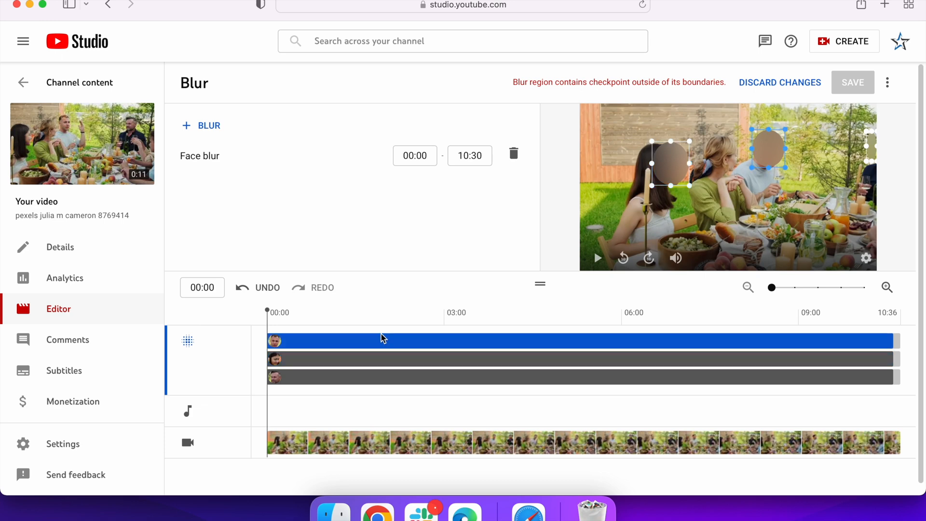
left_click_drag(751, 168, 746, 175)
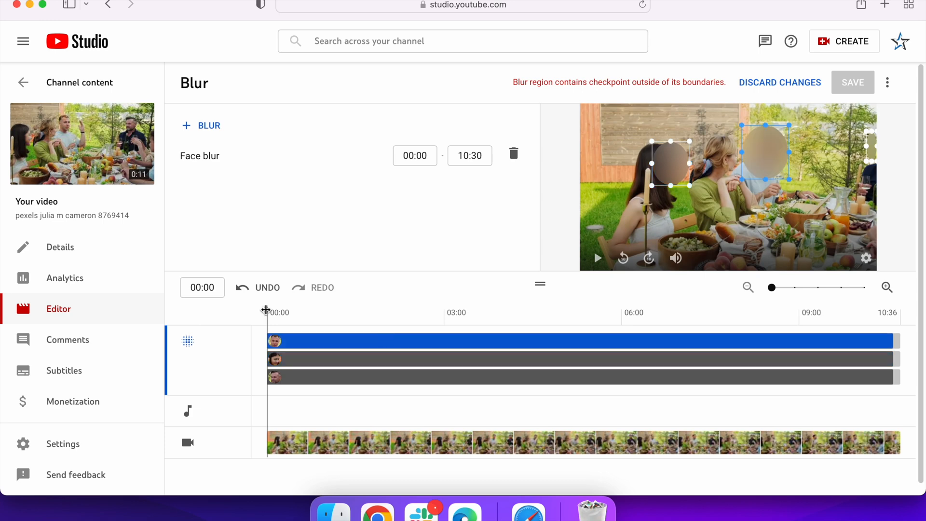
Step: Check the face tracking at 07:03 and 08:26, and shrink the central man's blur region at 00:00
left_click_drag(267, 310, 685, 318)
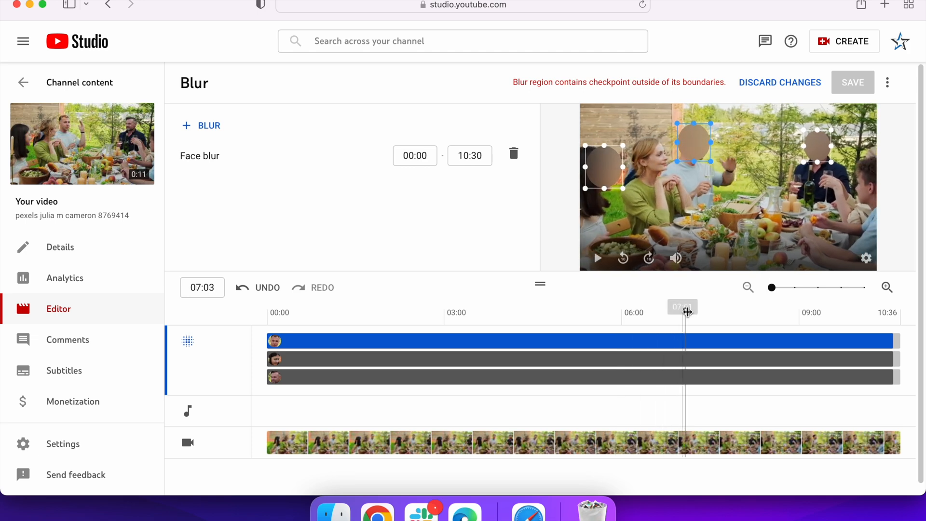
left_click_drag(685, 310, 771, 315)
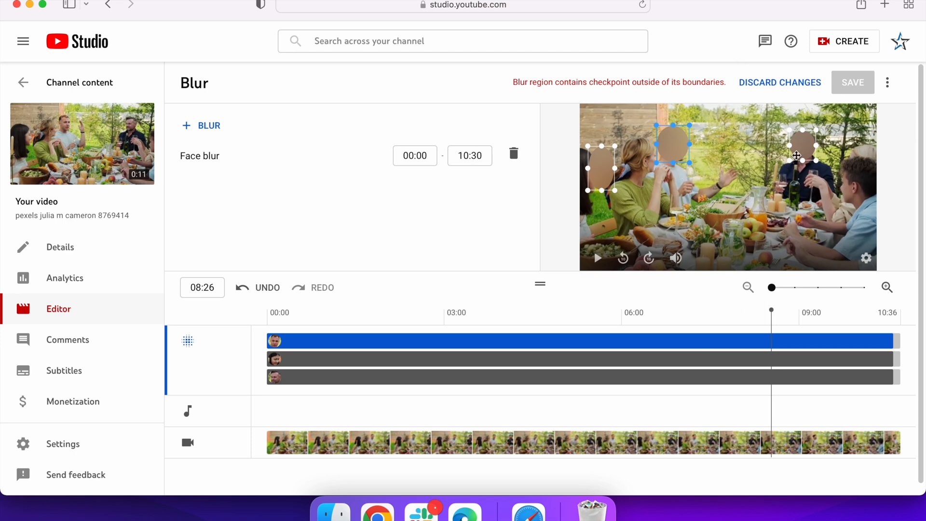
left_click_drag(803, 145, 757, 171)
left_click(770, 153)
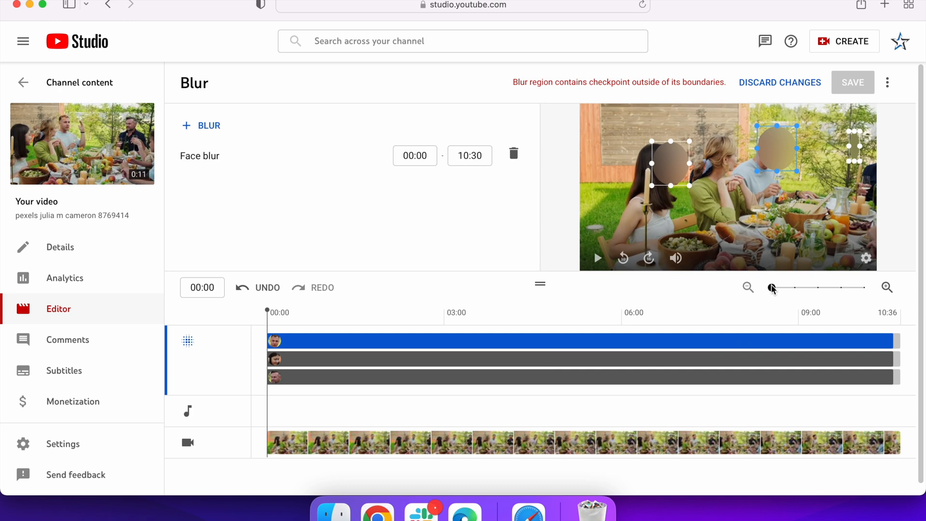
Step: Delete the face blurs of the dark-haired woman and the central man
left_click_drag(772, 288, 545, 347)
left_click(540, 359)
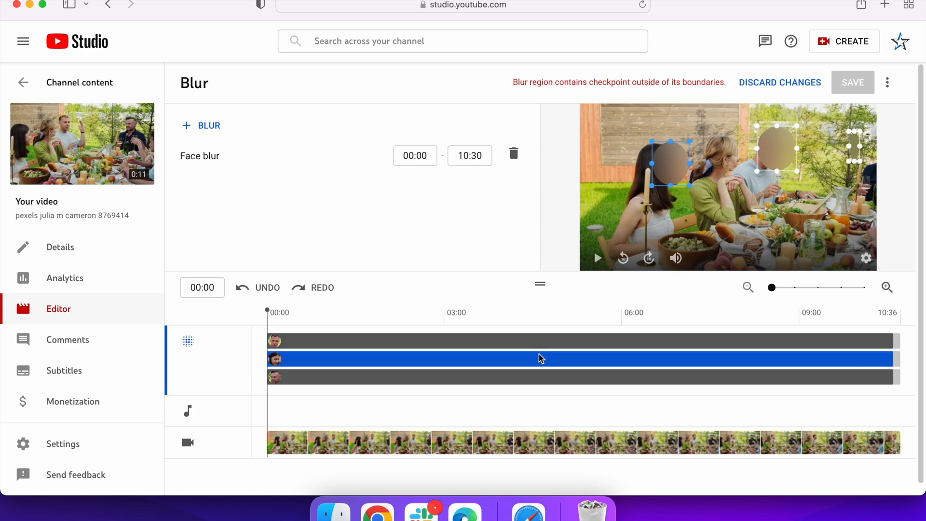
key("Delete")
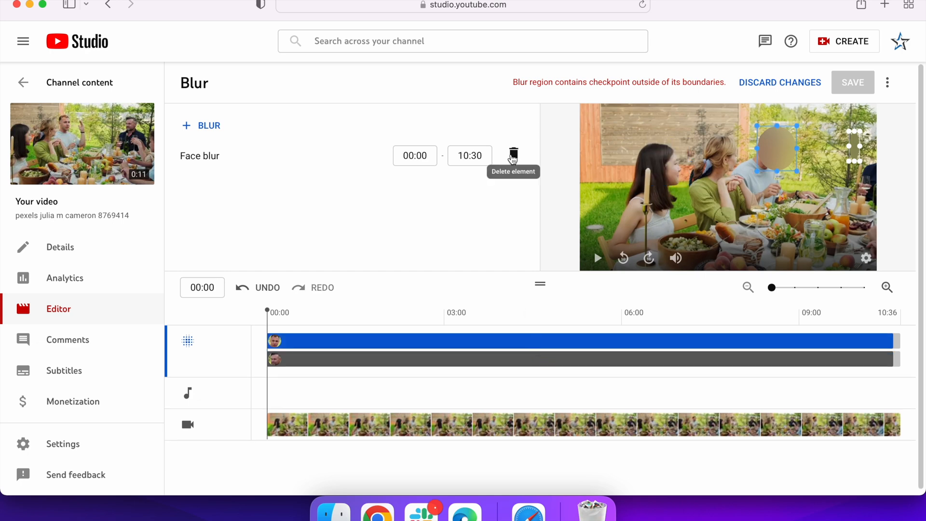
left_click(513, 153)
Step: Try changing the remaining face blur's start time, and undo the recent blur edits and deletions
left_click(409, 155)
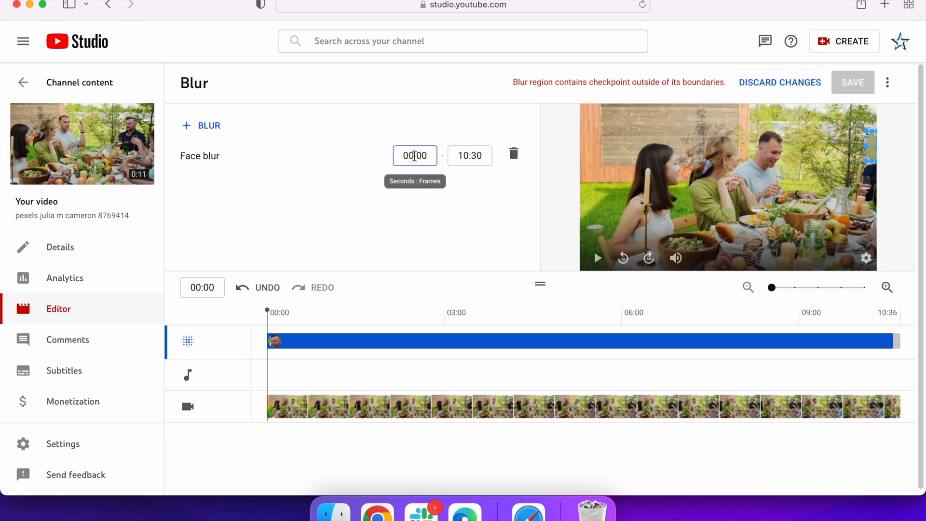
key("BackSpace")
type("2")
left_click(439, 207)
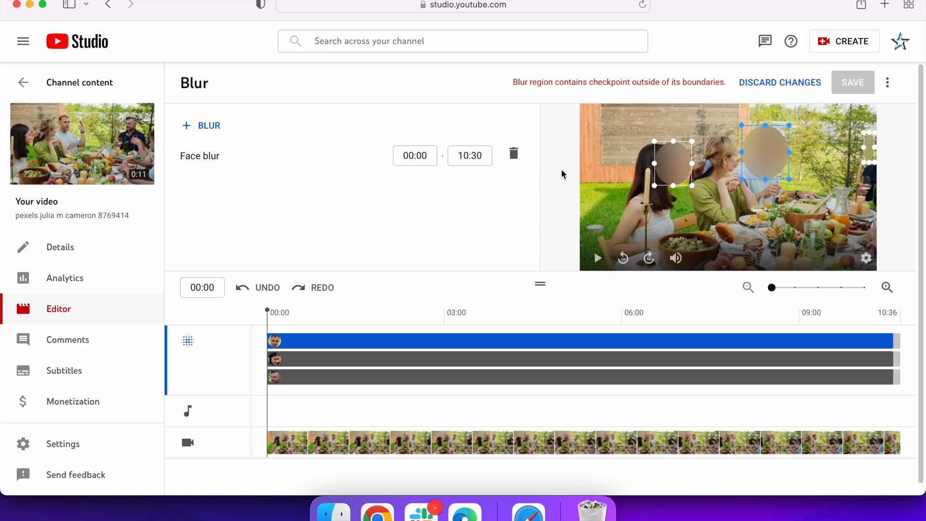
Step: Set the end of all three face blurs to 10:28
double_click(609, 80)
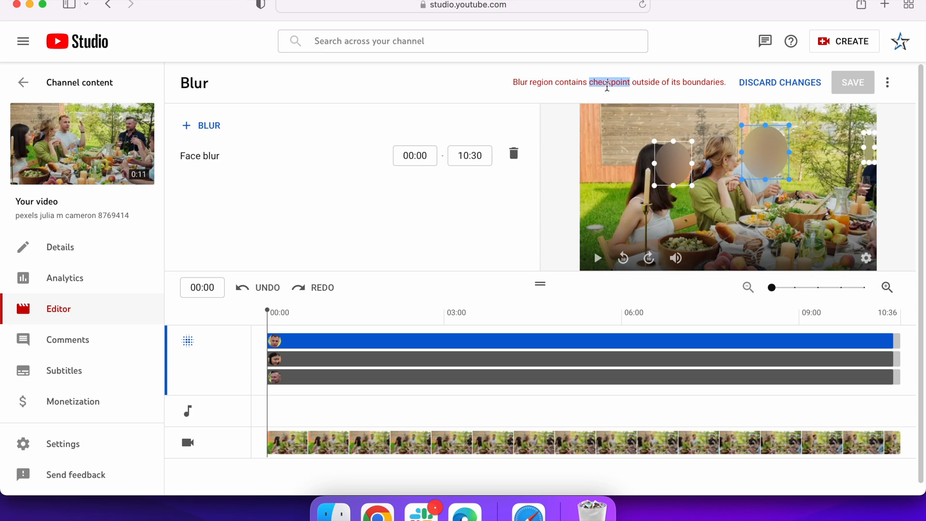
left_click(654, 85)
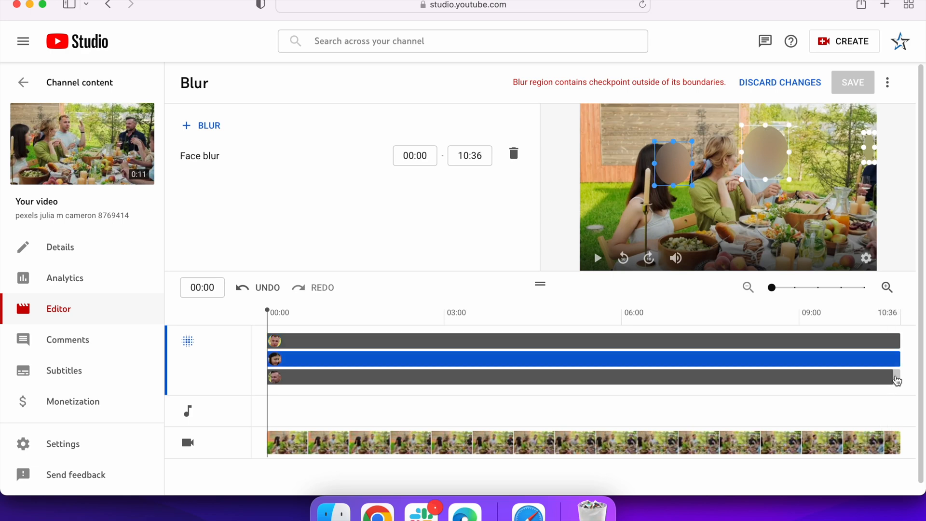
left_click(889, 377)
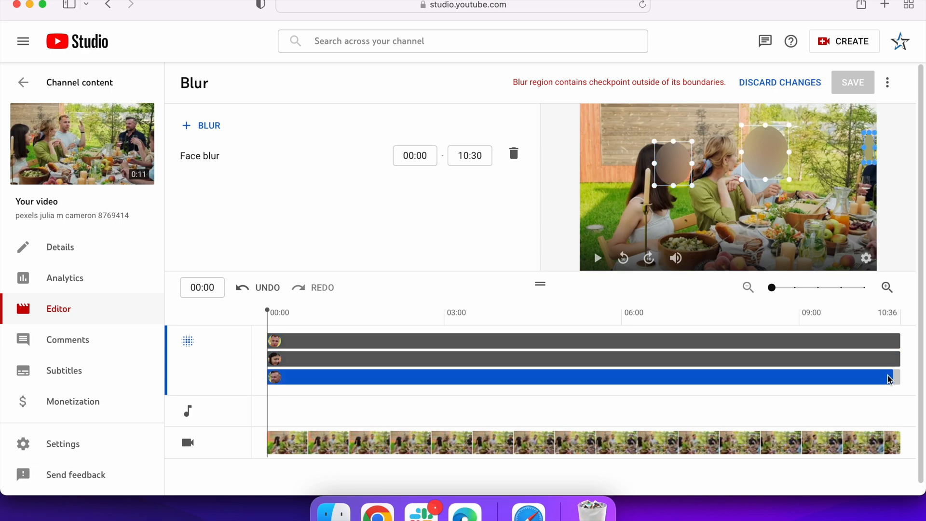
left_click_drag(895, 377, 905, 376)
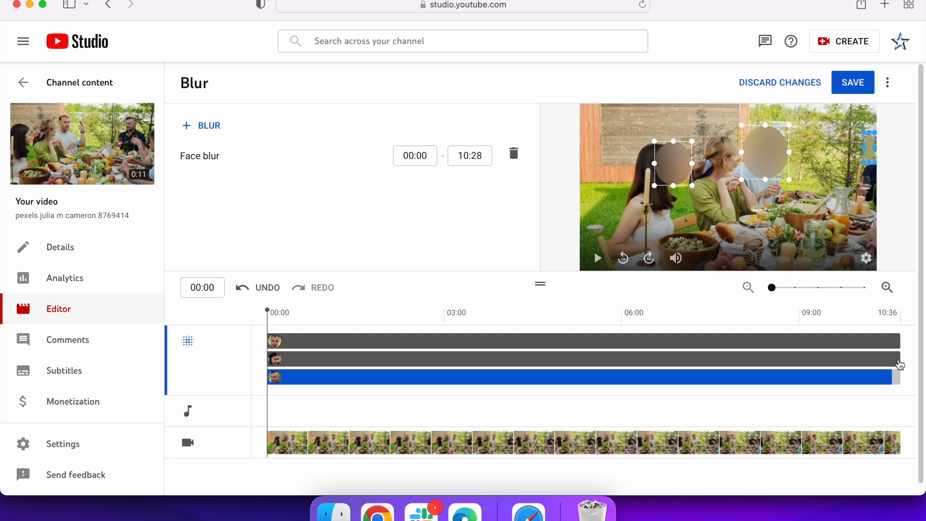
left_click(898, 360)
left_click(898, 341)
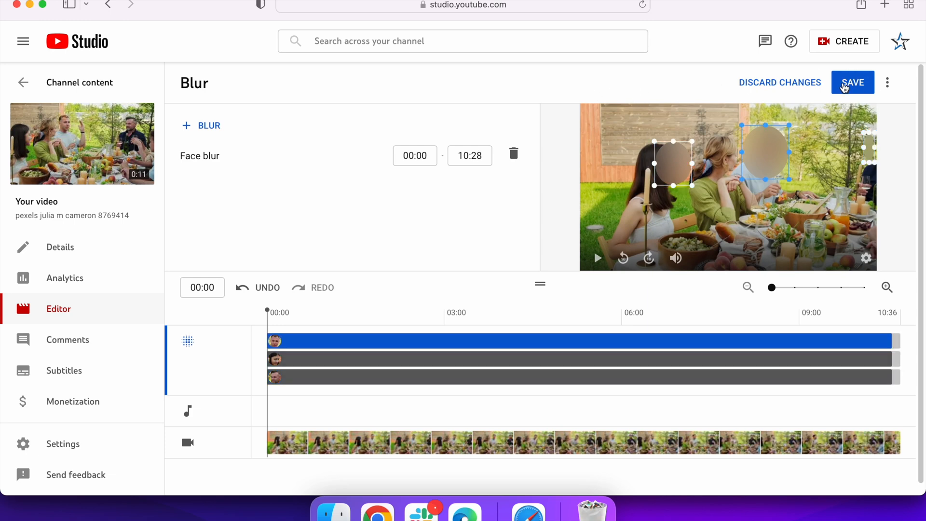
left_click(853, 83)
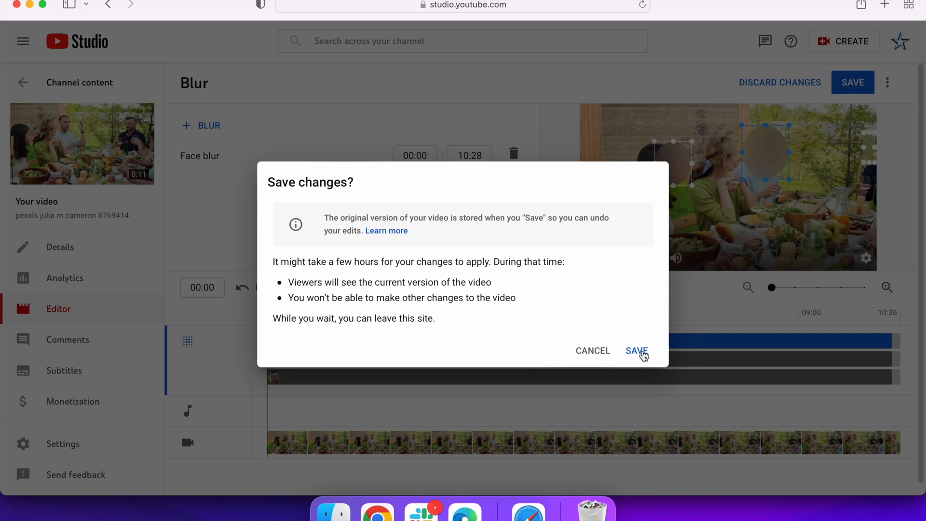
left_click(593, 352)
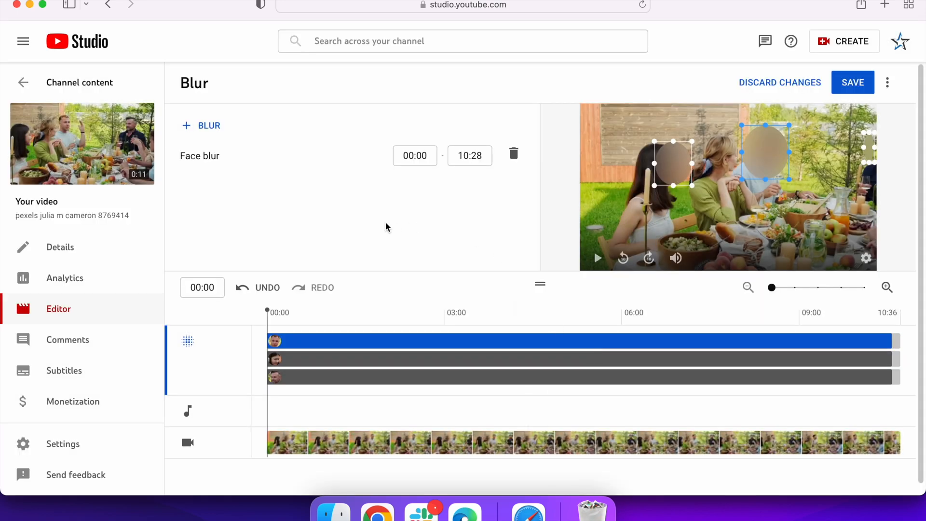
left_click(214, 132)
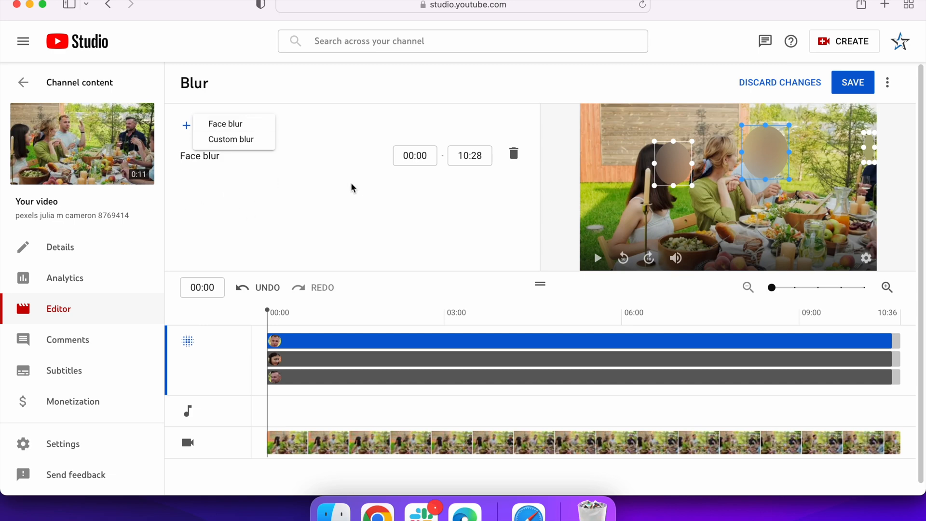
left_click(359, 191)
Step: Delete all three face blurs from the video
left_click(513, 153)
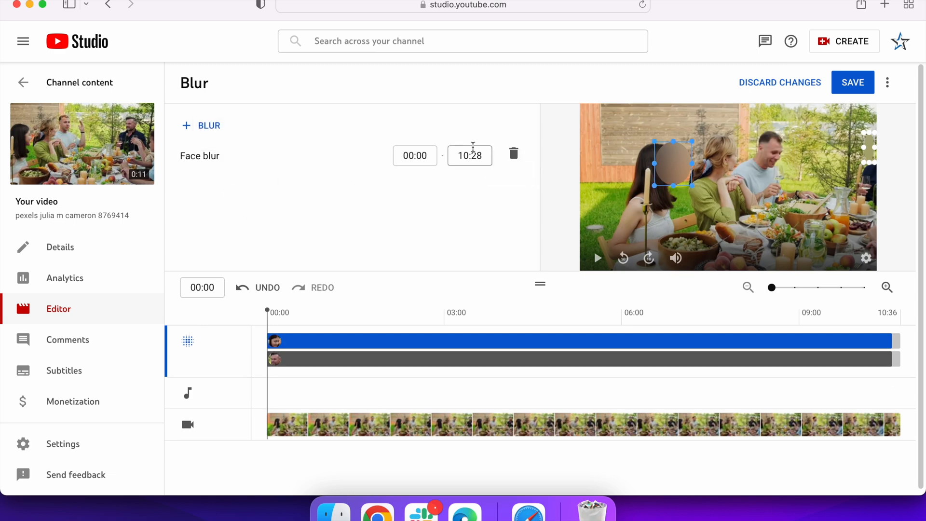
left_click(514, 154)
left_click(513, 153)
Step: Add a custom blur to the video and set its shape to Oval
left_click(197, 125)
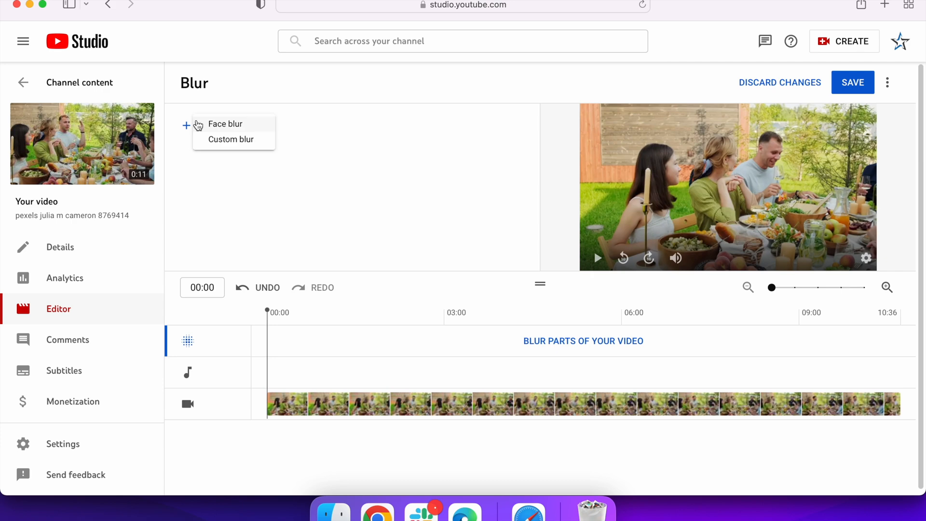
left_click(238, 141)
scroll(266, 161, "down", 1)
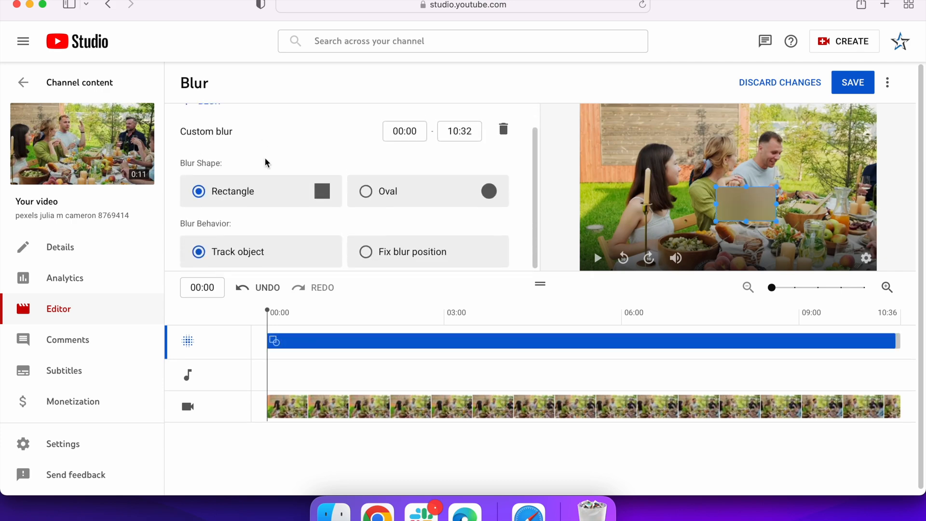
scroll(266, 129, "up", 2)
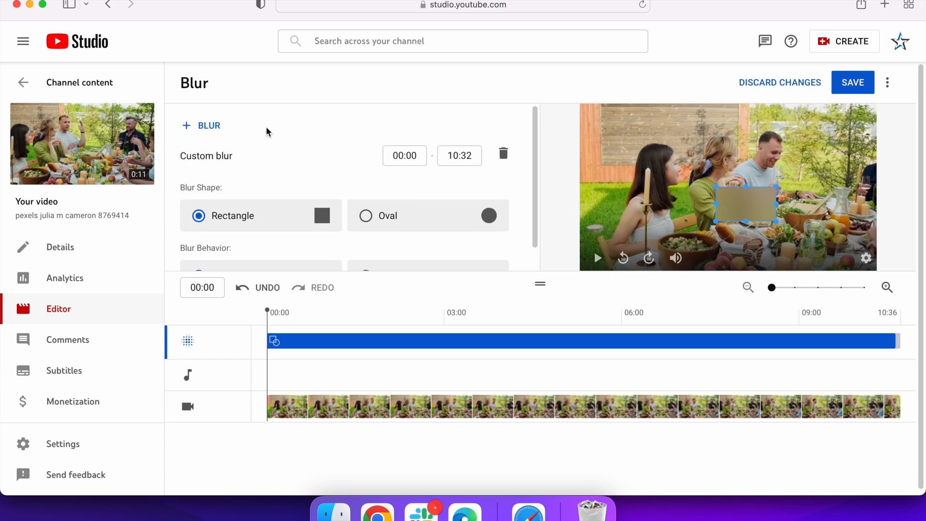
scroll(266, 131, "down", 1)
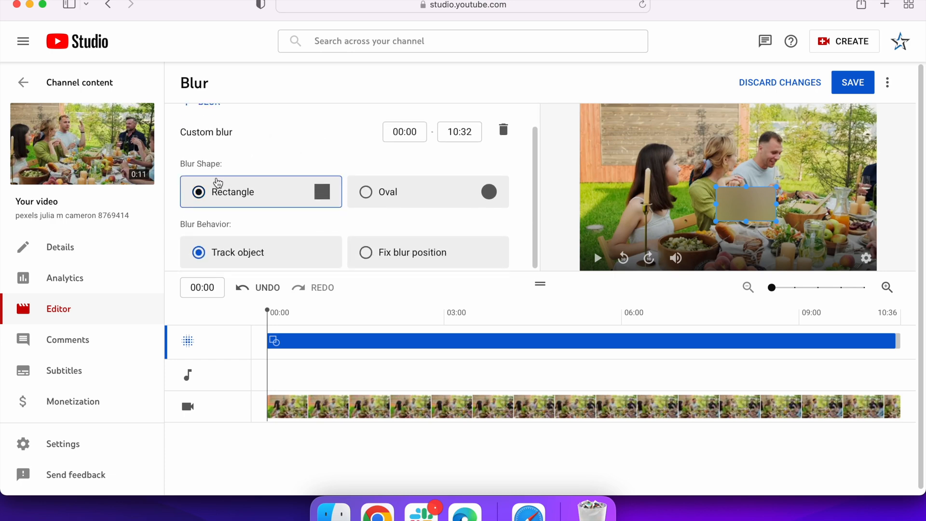
left_click(366, 194)
scroll(267, 216, "down", 1)
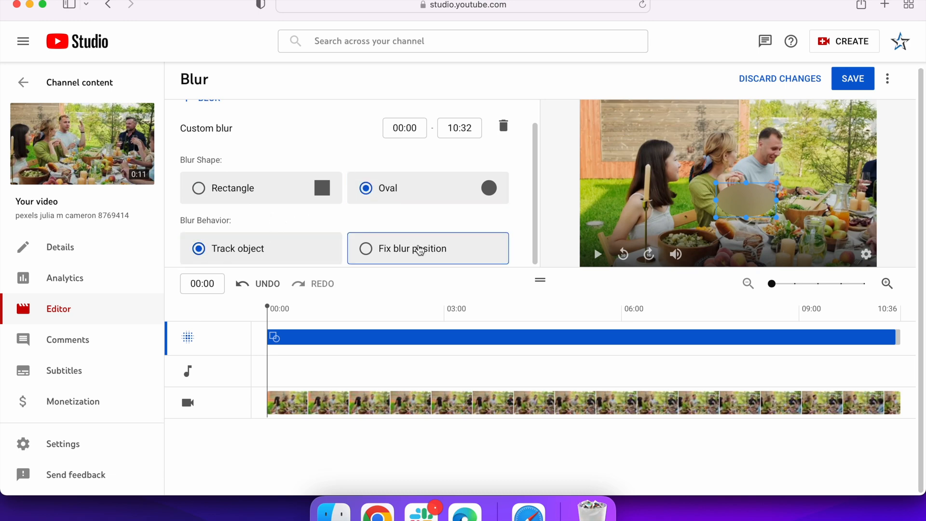
Step: Try the Fix blur position behavior on the oval blur, preview it up to 09:20, and restore Track object at 00:38
left_click(420, 249)
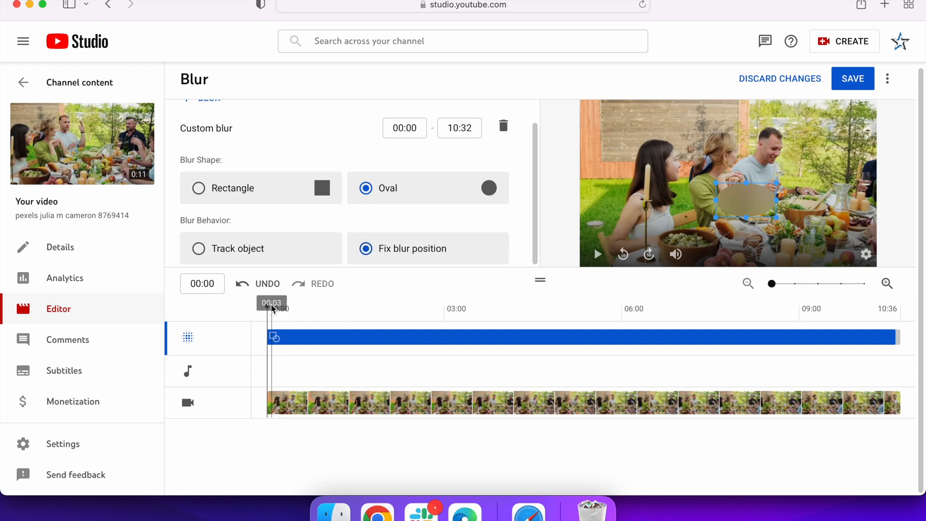
left_click_drag(272, 309, 822, 312)
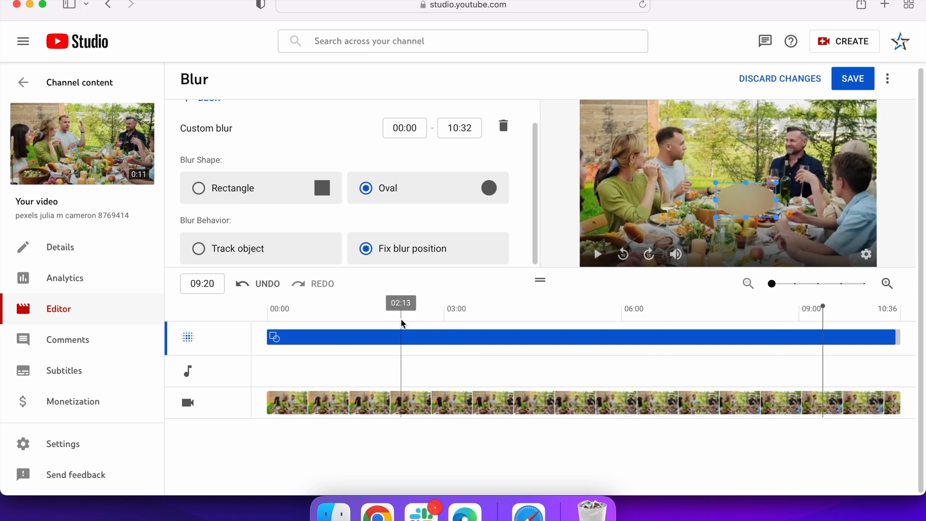
left_click(312, 311)
left_click(263, 256)
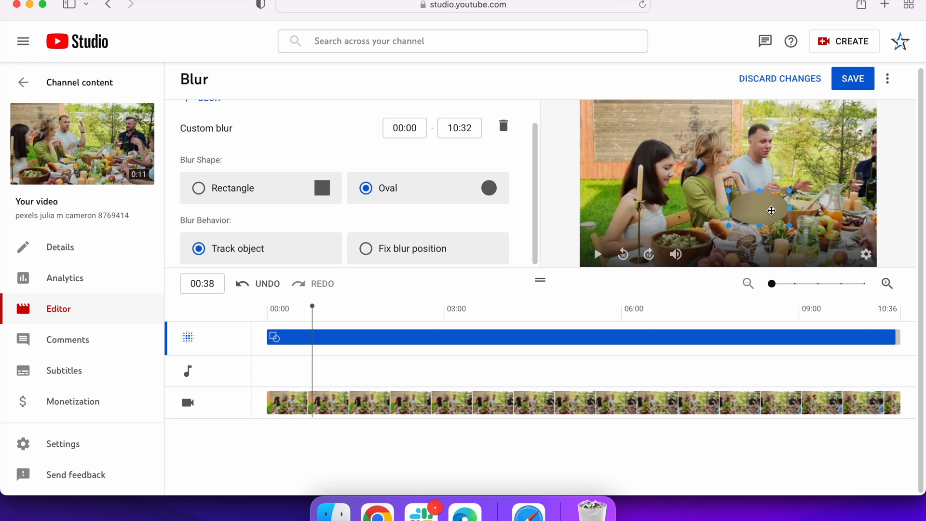
Step: Move the oval blur over the face of the man in the light blue shirt, and add a second custom blur
left_click_drag(761, 210, 765, 146)
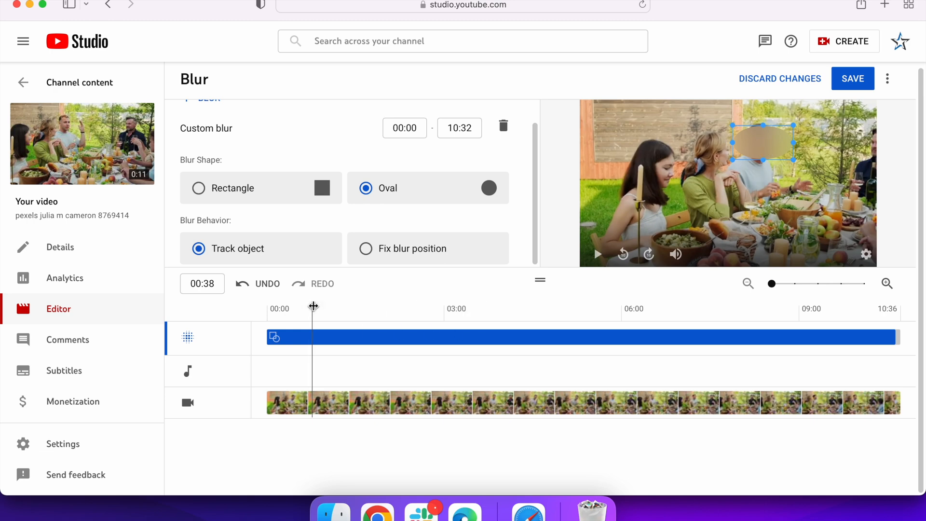
left_click_drag(314, 307, 293, 304)
left_click(204, 126)
left_click(242, 136)
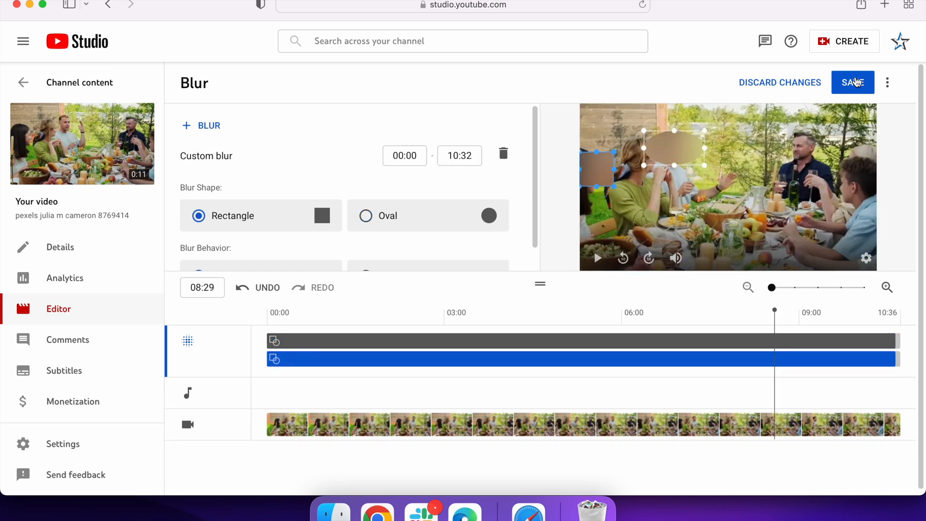
Step: Save the blur changes to the video and return to the channel content list
left_click(856, 82)
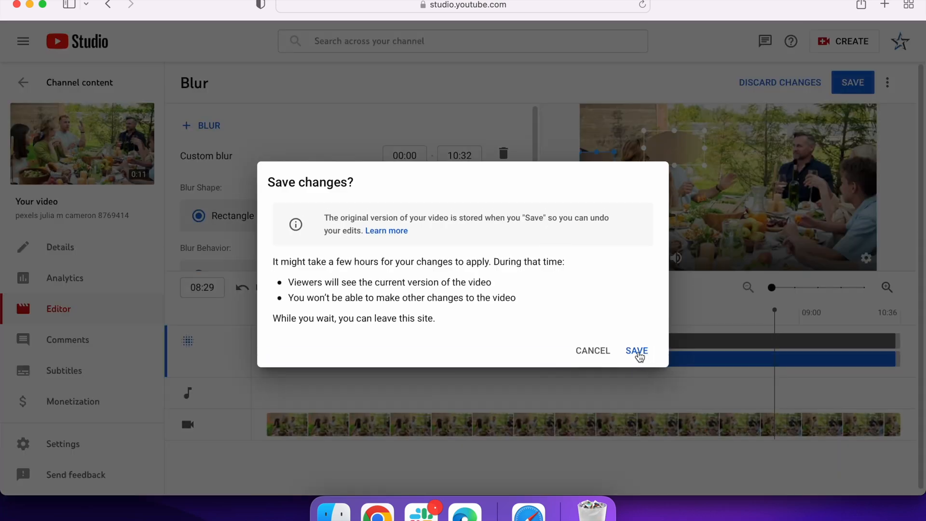
left_click(637, 352)
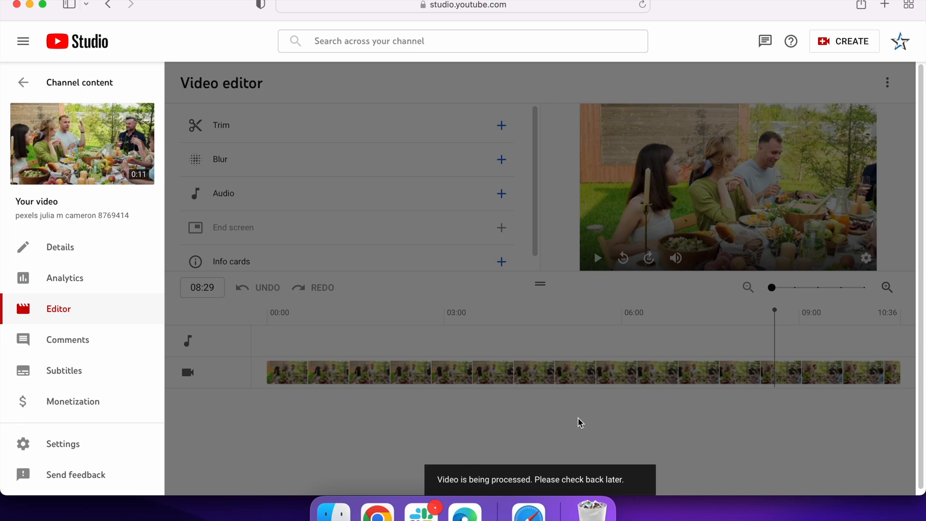
left_click(36, 91)
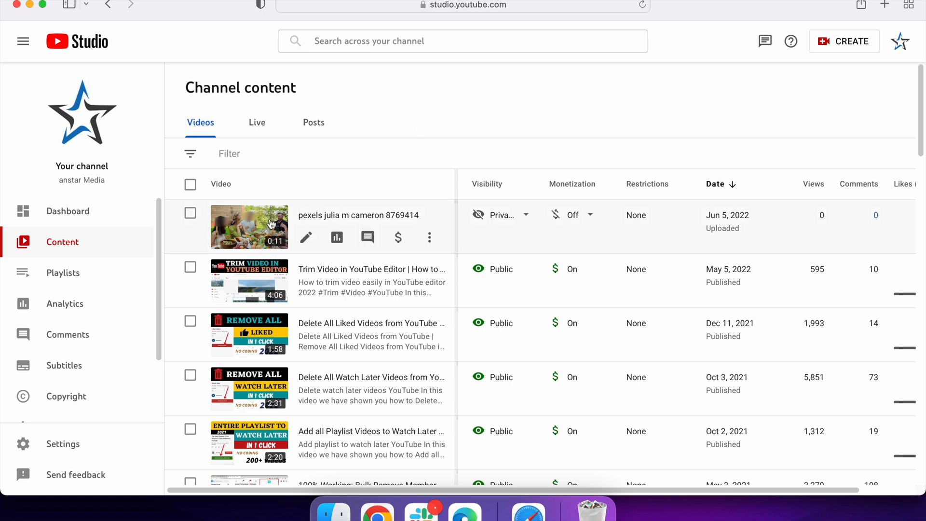
Step: Open the blurred video's details and play it on YouTube to check the blurred areas
left_click(253, 224)
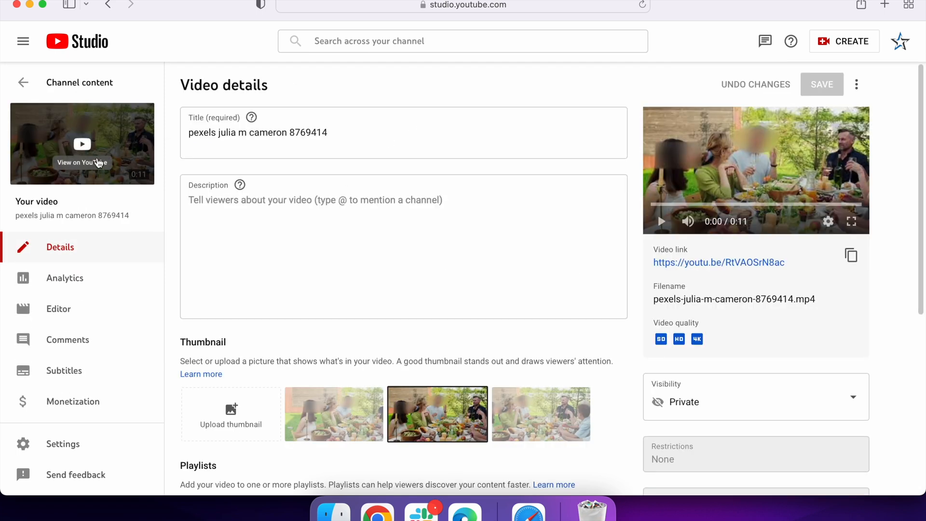
left_click(80, 141)
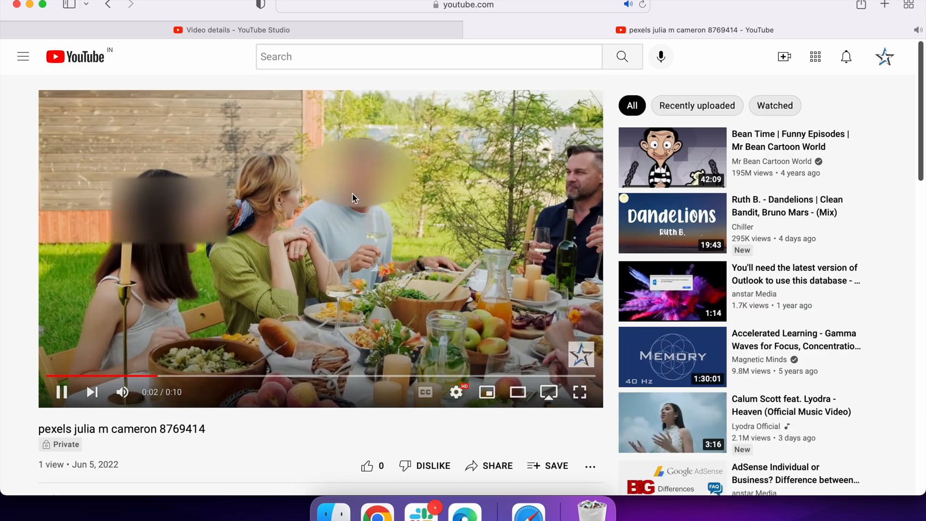
key("super+w")
Step: Reopen the video in the editor and add another custom blur
left_click(97, 311)
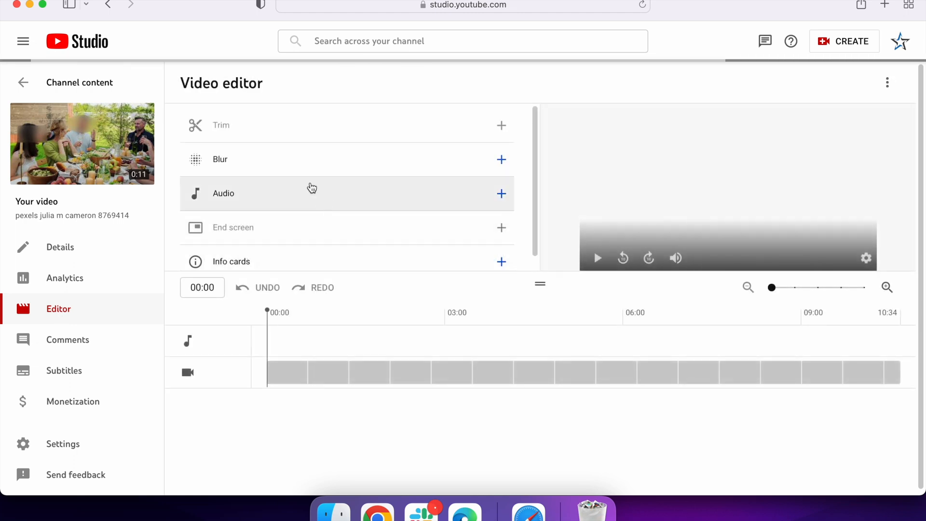
left_click(304, 168)
left_click(516, 172)
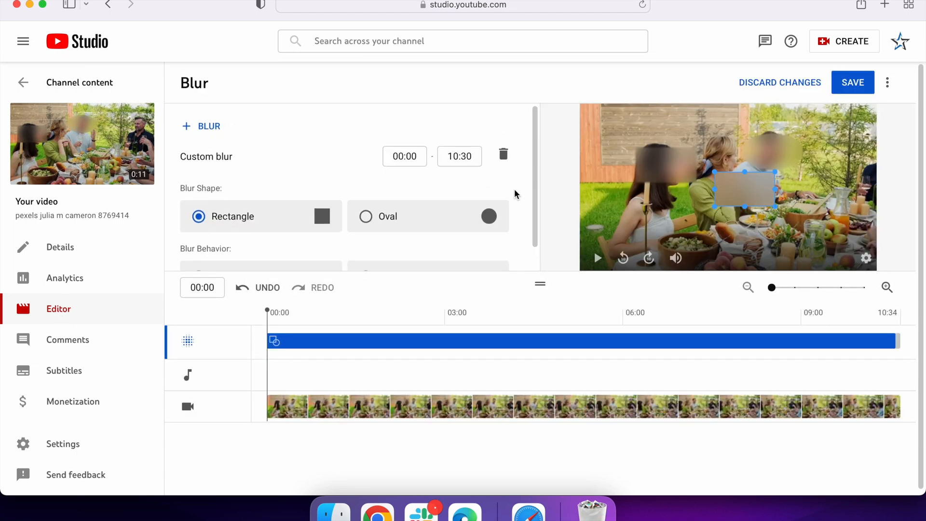
scroll(514, 189, "down", 1)
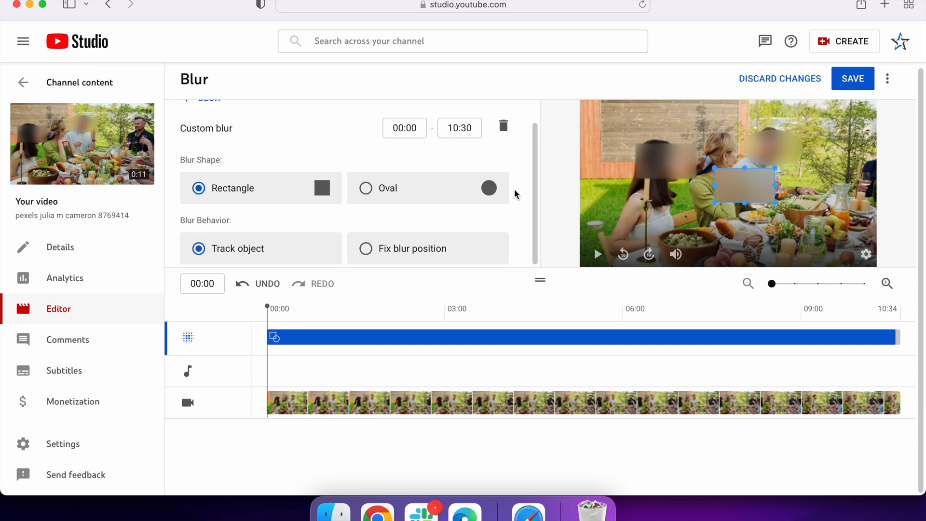
scroll(514, 189, "up", 1)
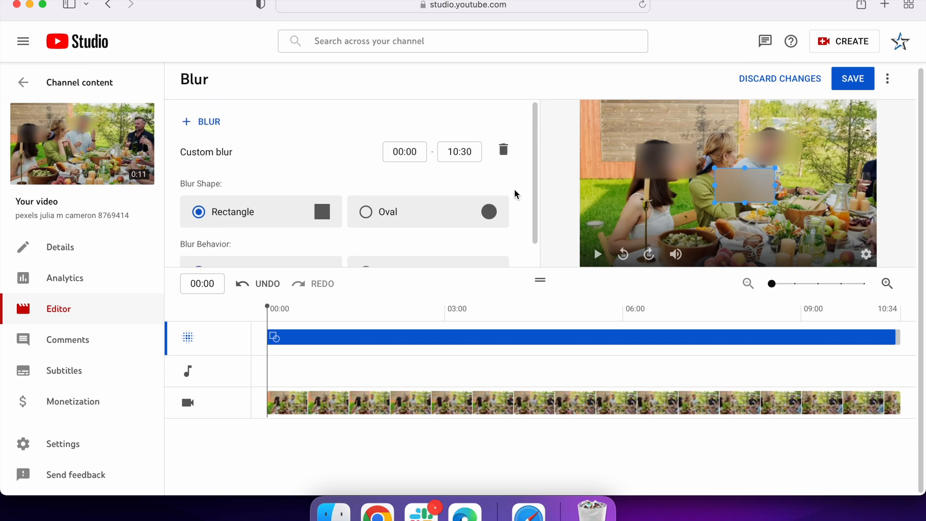
scroll(515, 190, "down", 1)
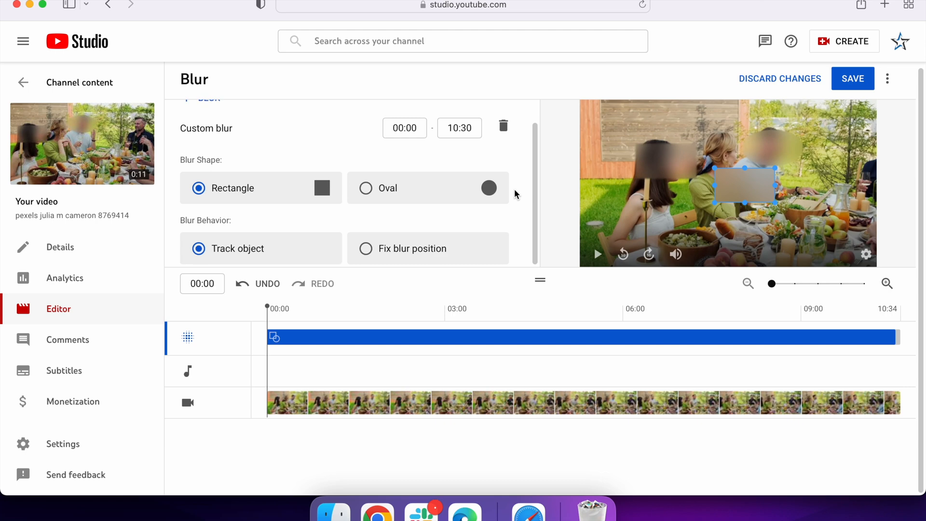
scroll(515, 190, "up", 1)
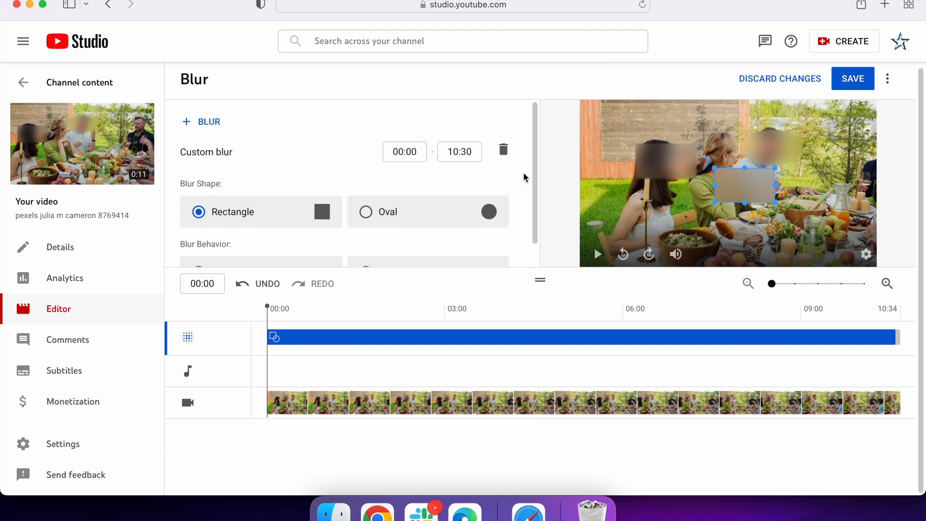